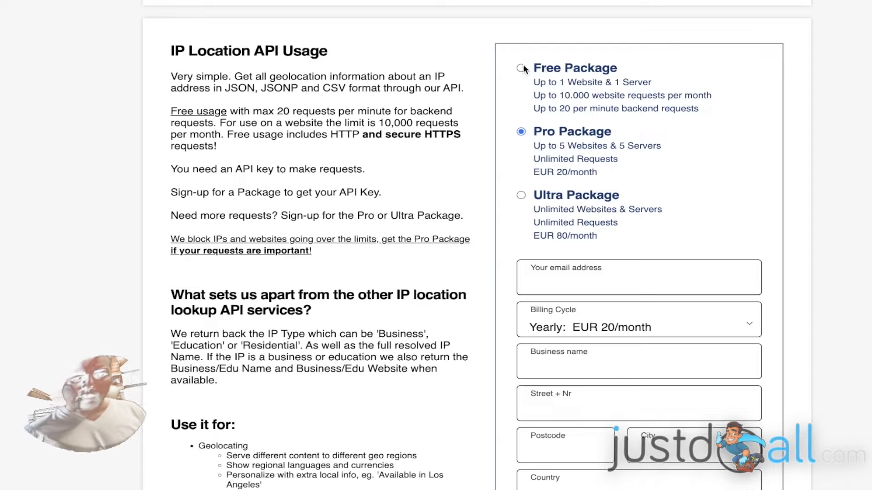
Select the Free Package in the sign-up form instead of Pro
{"action": "left_click", "coordinate": [521, 69]}
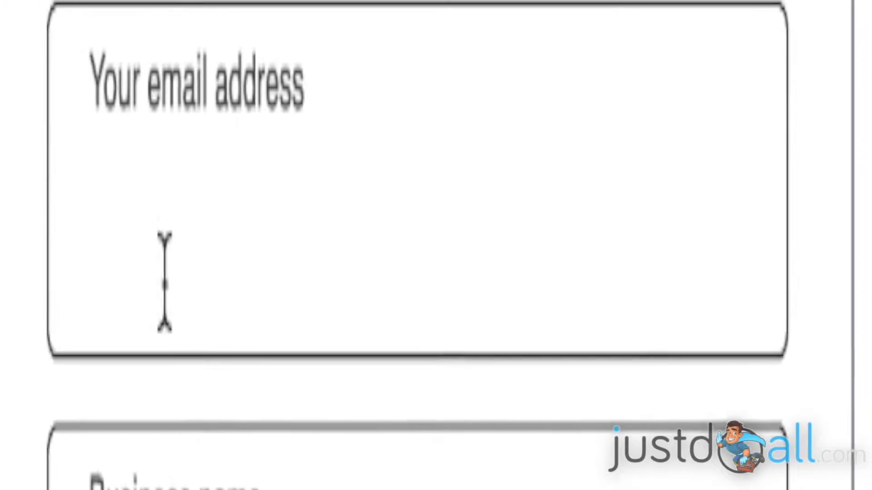
Enter the account e-mail address and the business name
{"action": "left_click", "coordinate": [165, 281]}
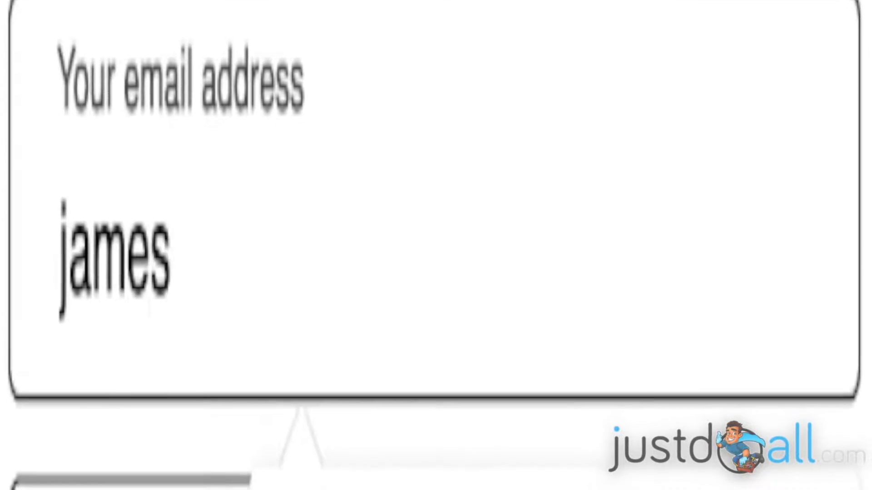
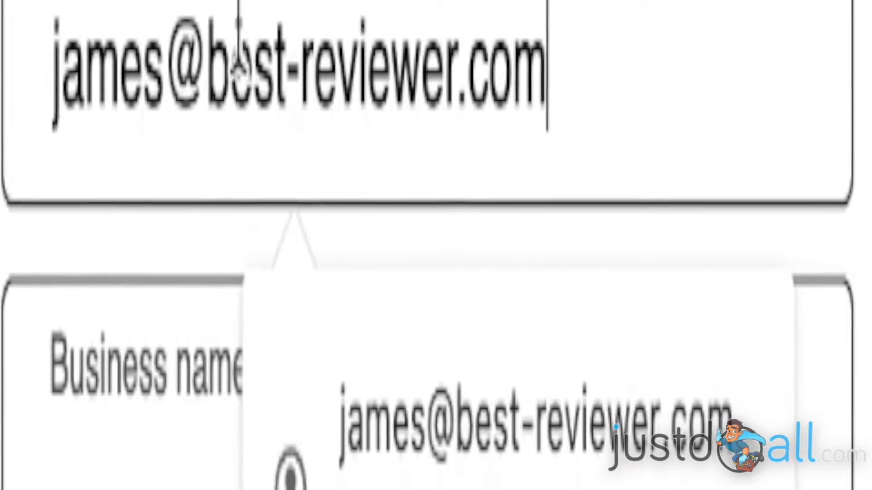
{"action": "left_click", "coordinate": [296, 464]}
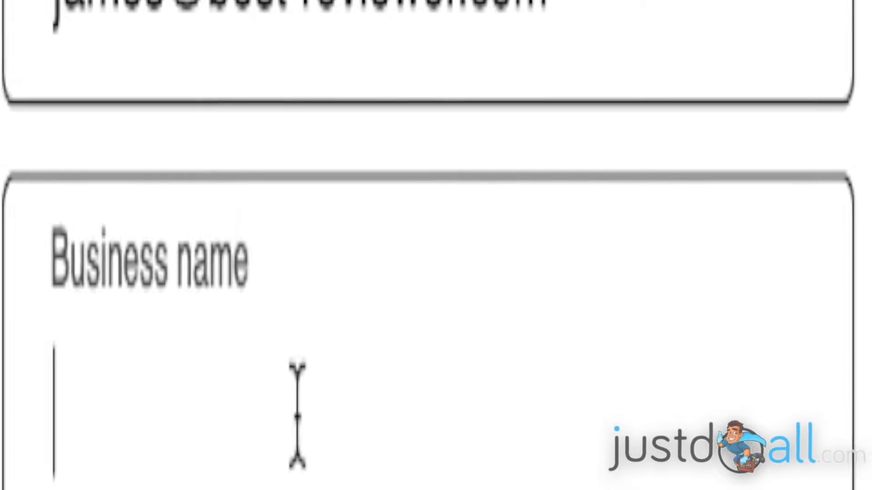
{"action": "type", "text": "Best Reviewer"}
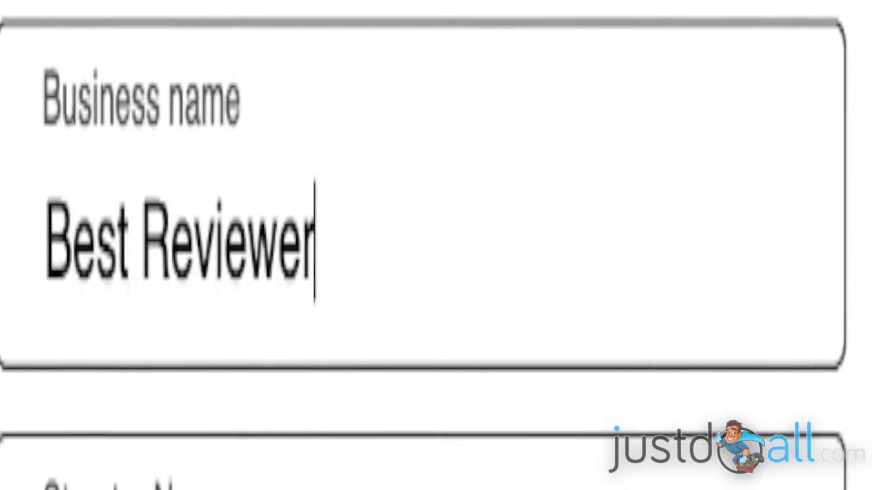
Fill in the street, postcode and city, and choose the country from the list
{"action": "left_click", "coordinate": [180, 484]}
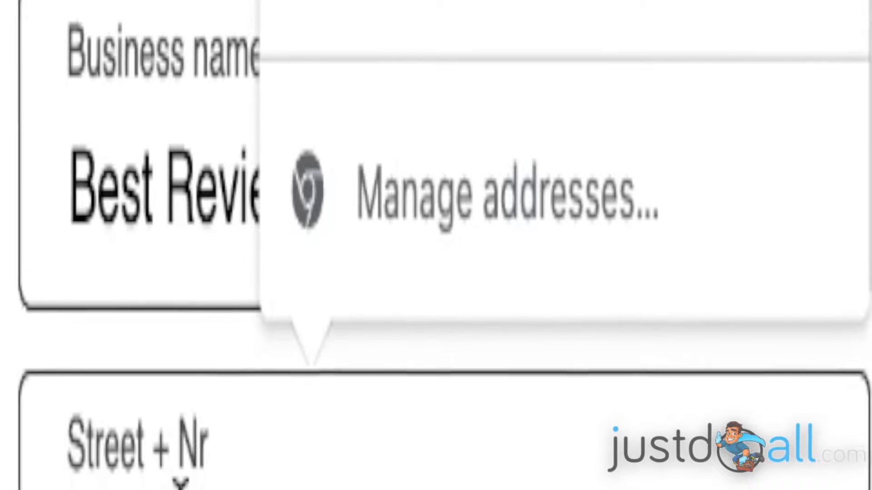
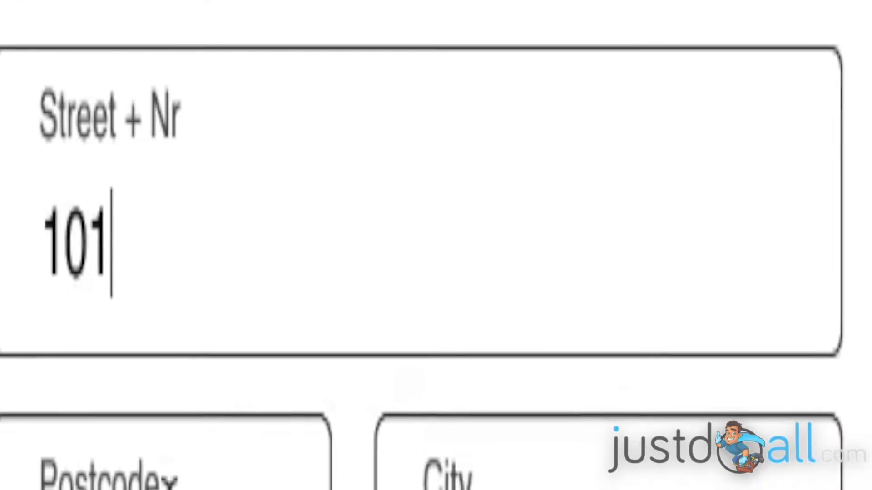
{"action": "left_click", "coordinate": [191, 325]}
{"action": "type", "text": "20260"}
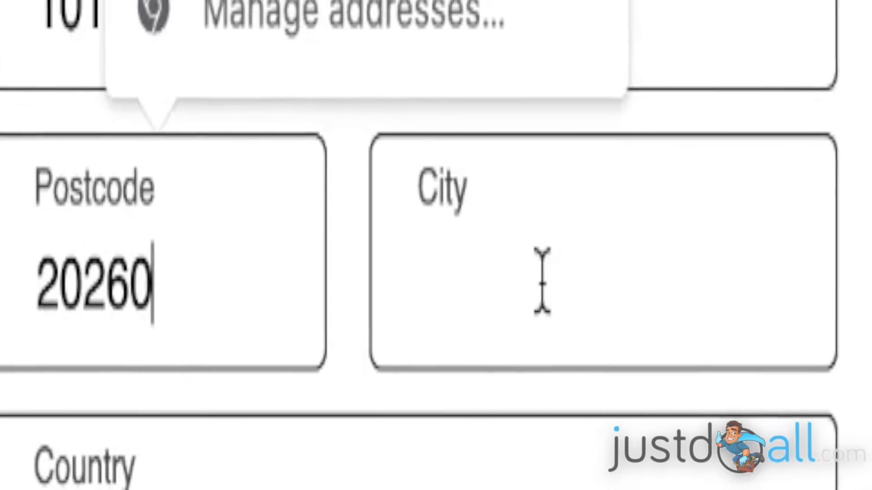
{"action": "left_click", "coordinate": [578, 286]}
{"action": "type", "text": "Paris"}
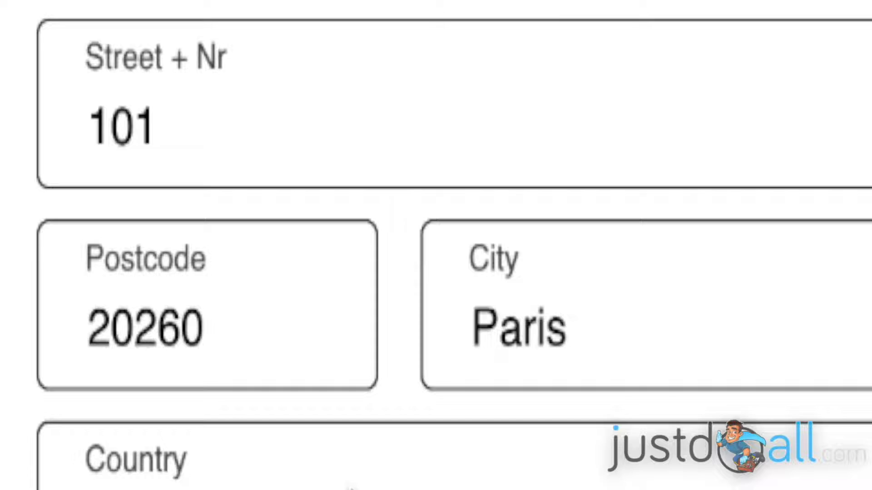
{"action": "left_click", "coordinate": [364, 485]}
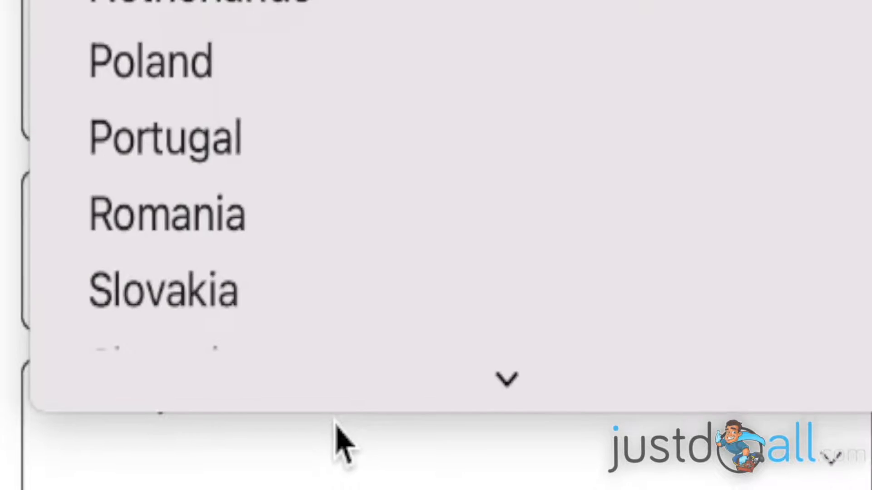
{"action": "key", "text": "Return"}
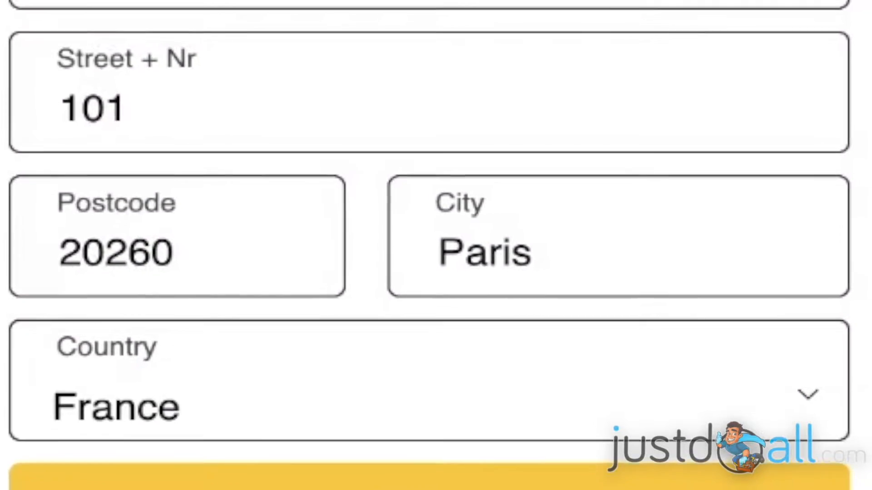
{"action": "scroll", "coordinate": [436, 245], "scroll_direction": "down", "scroll_amount": 3}
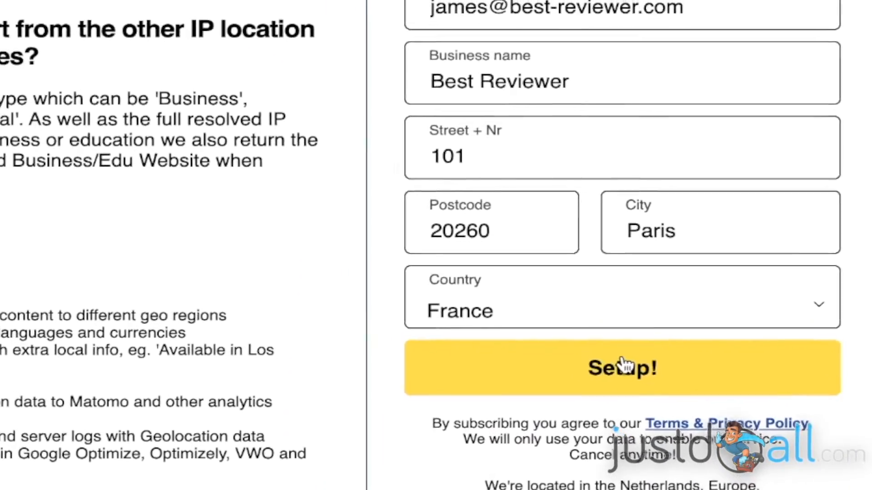
Create the free account with Setup! and decline the browser's save-address prompt
{"action": "left_click", "coordinate": [655, 401]}
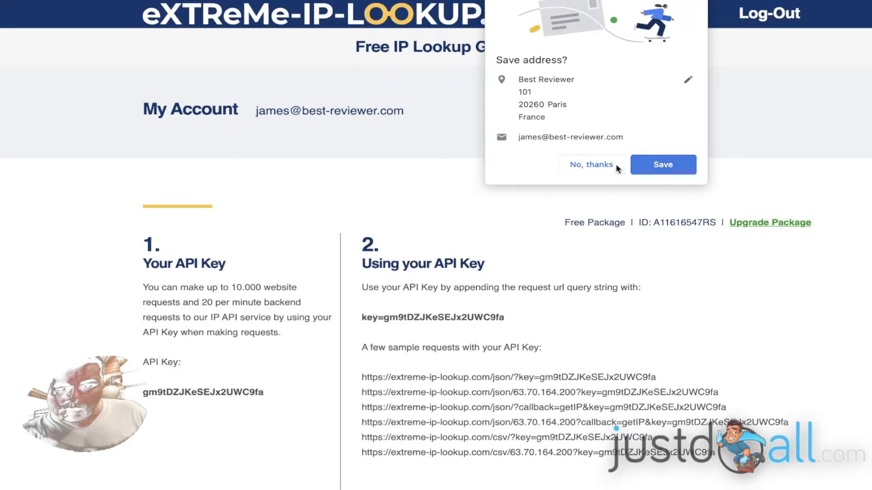
{"action": "left_click", "coordinate": [599, 164]}
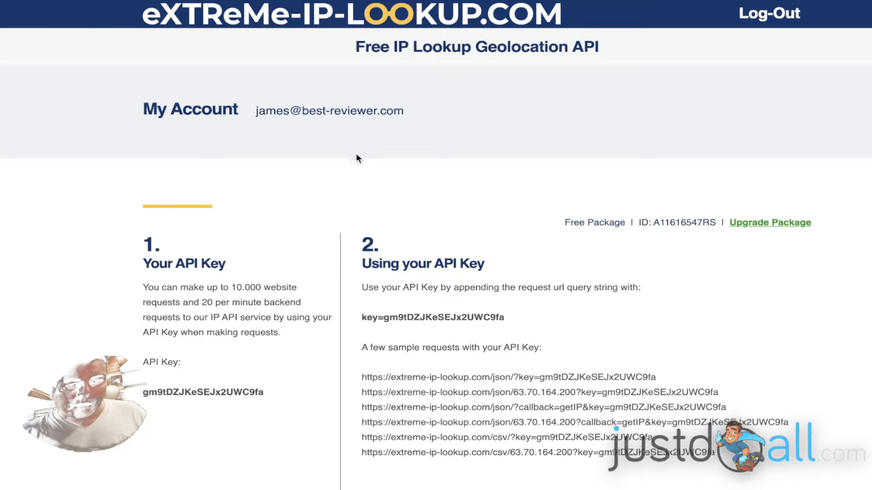
{"action": "scroll", "coordinate": [358, 155], "scroll_direction": "down", "scroll_amount": 1}
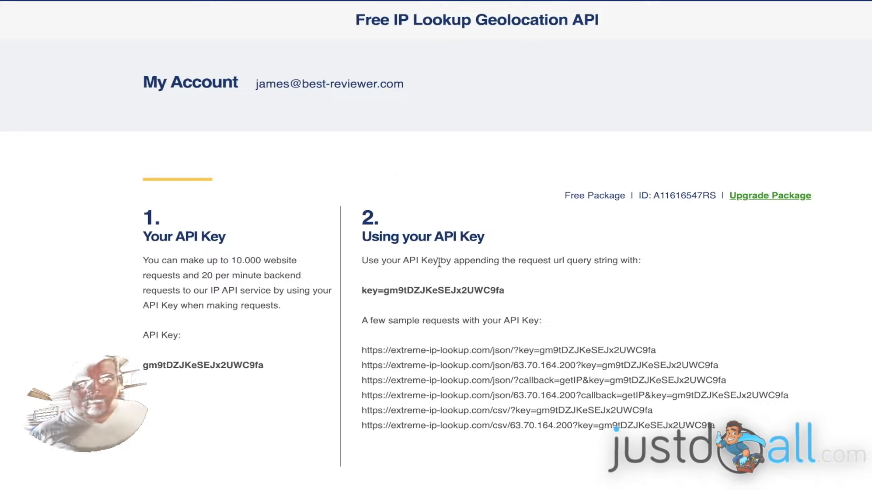
Scroll down the Builderall Home page with the Add > Elements list open
{"action": "scroll", "coordinate": [502, 330], "scroll_direction": "down", "scroll_amount": 1}
{"action": "scroll", "coordinate": [577, 302], "scroll_direction": "down", "scroll_amount": 2}
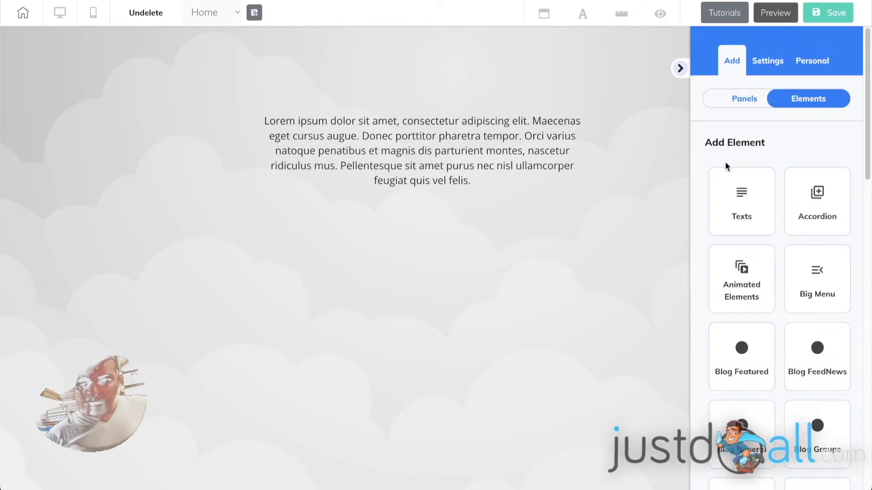
Drag an Iframe element onto the page below the Lorem ipsum paragraph and select it
{"action": "scroll", "coordinate": [778, 173], "scroll_direction": "down", "scroll_amount": 5}
{"action": "scroll", "coordinate": [782, 174], "scroll_direction": "down", "scroll_amount": 12}
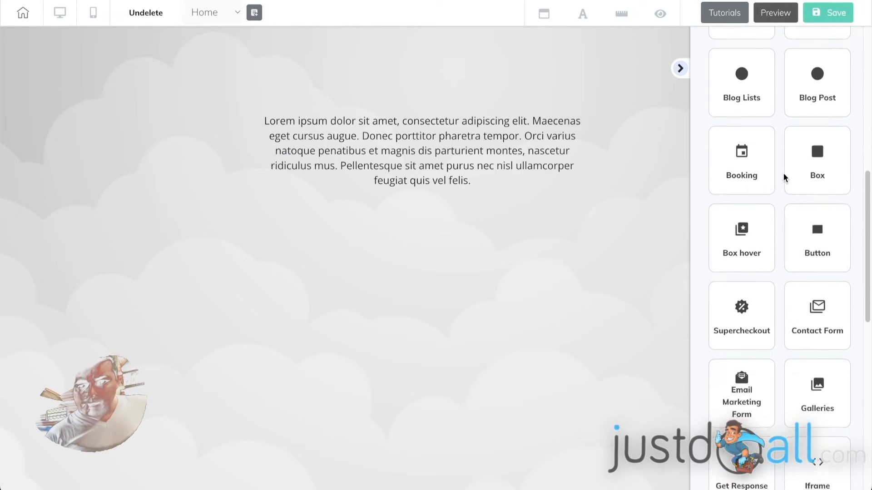
{"action": "scroll", "coordinate": [783, 172], "scroll_direction": "up", "scroll_amount": 4}
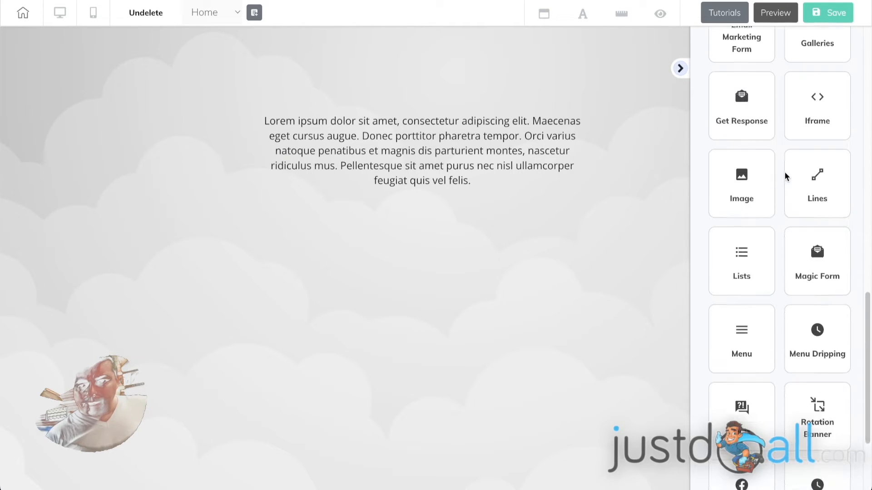
{"action": "left_click", "coordinate": [826, 115]}
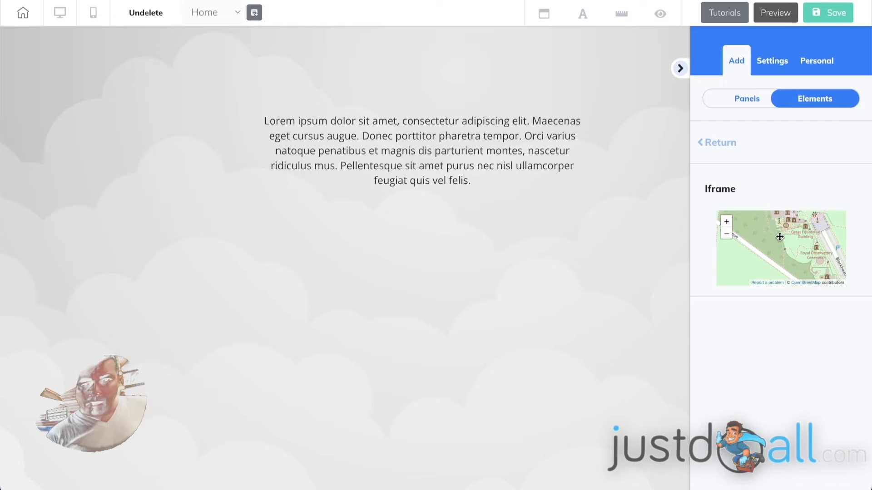
{"action": "left_click_drag", "start_coordinate": [764, 236], "coordinate": [352, 318]}
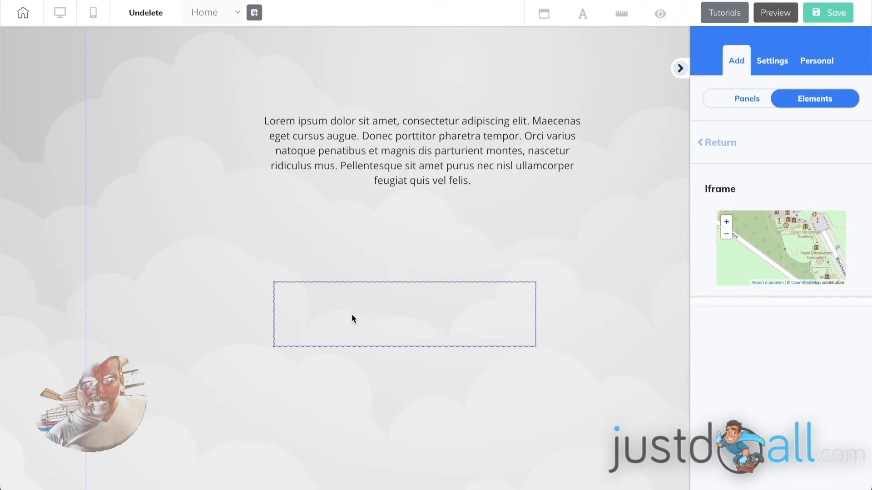
{"action": "left_click", "coordinate": [392, 308]}
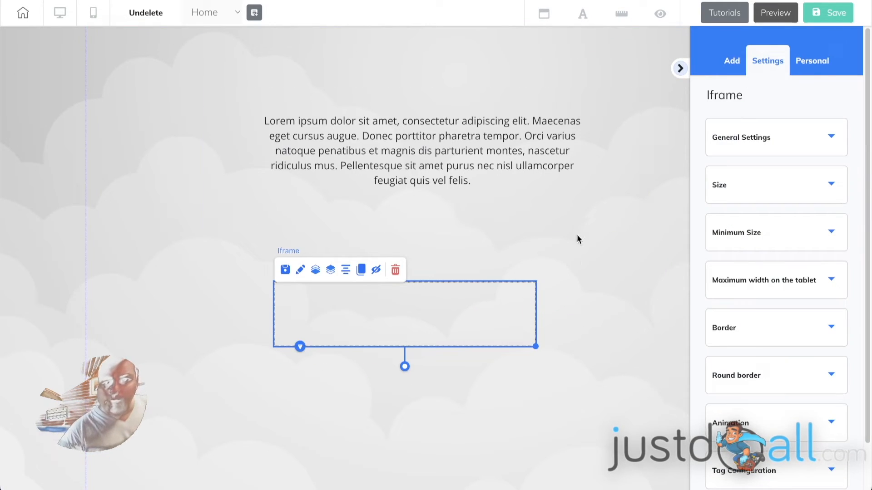
Set the iframe's Border Size to 0
{"action": "left_click", "coordinate": [622, 145]}
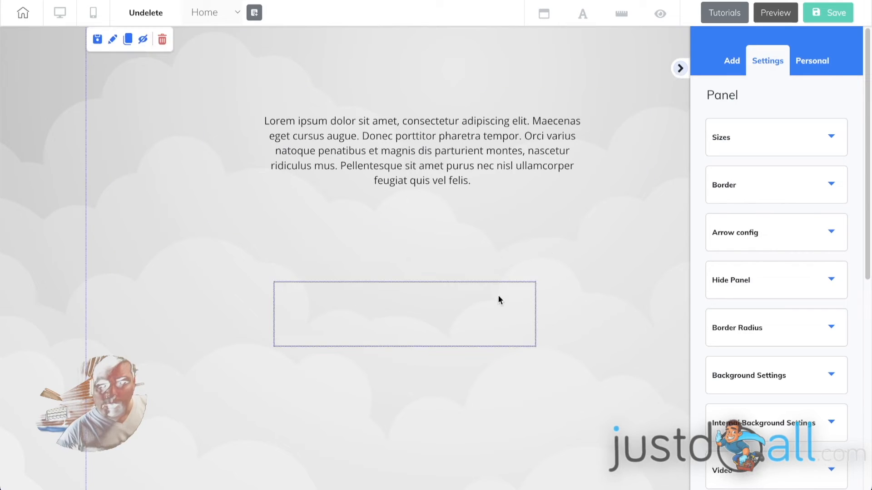
{"action": "left_click", "coordinate": [498, 297]}
{"action": "scroll", "coordinate": [768, 254], "scroll_direction": "down", "scroll_amount": 1}
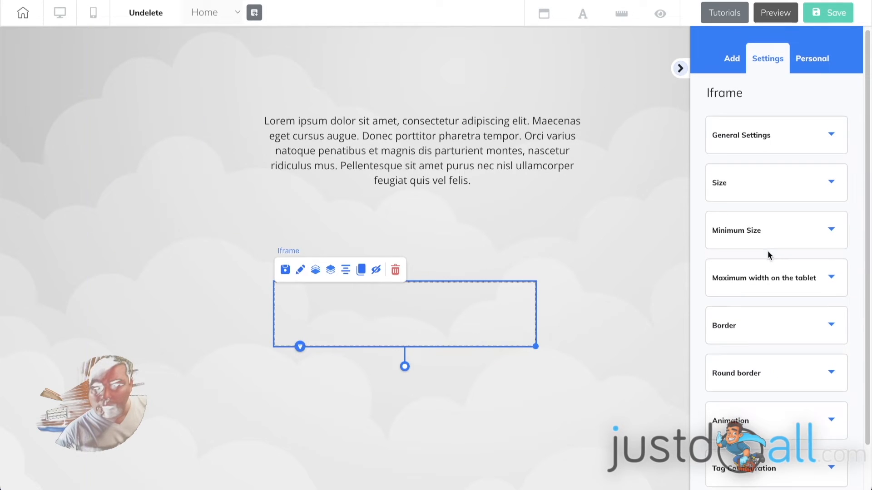
{"action": "left_click", "coordinate": [778, 333]}
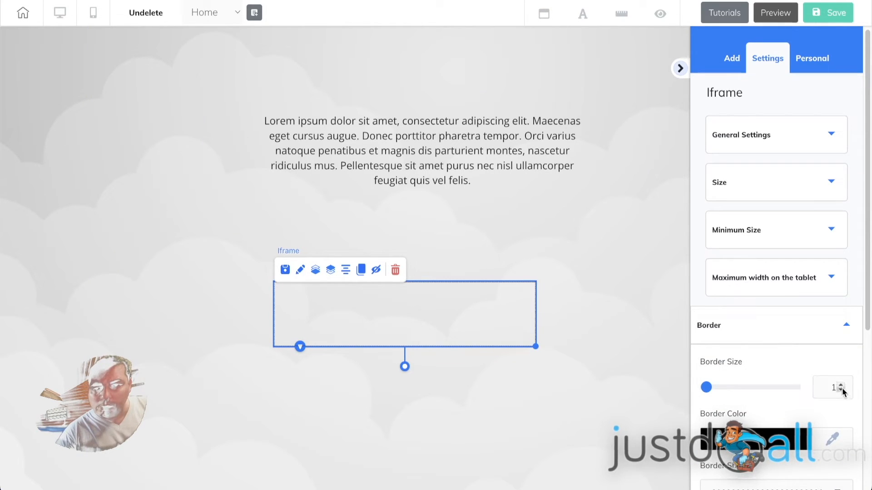
{"action": "left_click", "coordinate": [840, 390]}
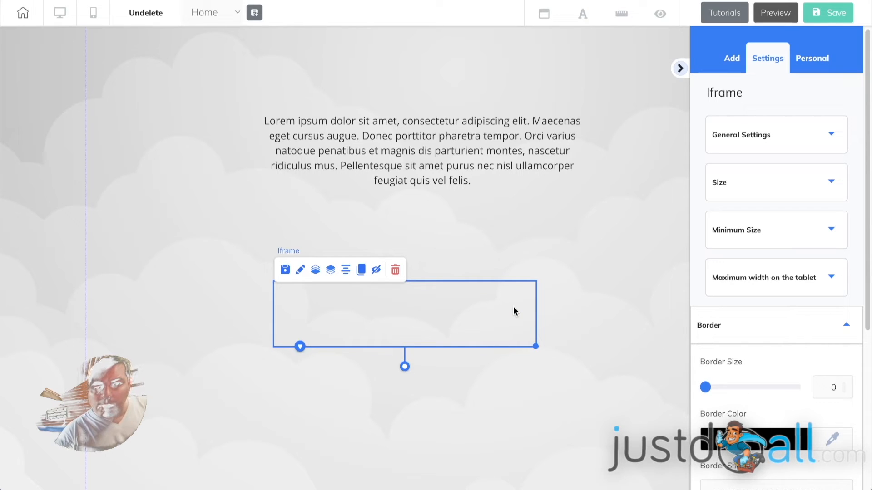
Lower the iframe's Minimum Height in its Minimum Size settings
{"action": "left_click", "coordinate": [738, 187]}
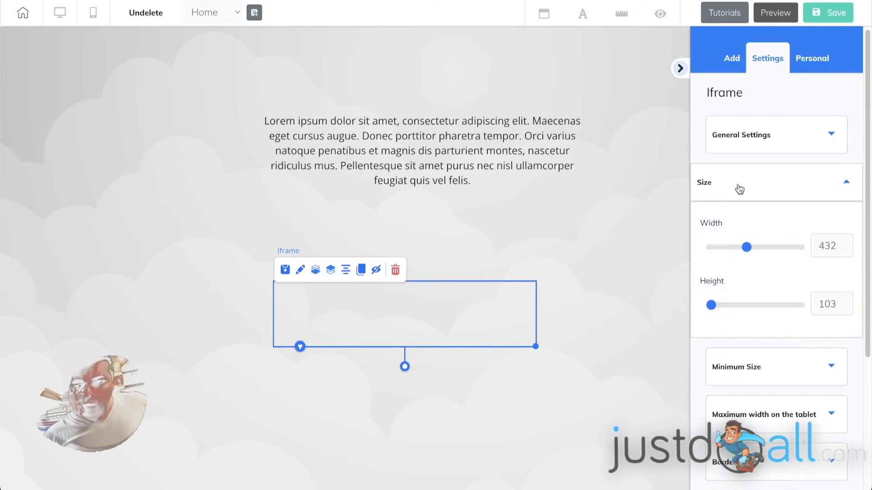
{"action": "left_click", "coordinate": [756, 366]}
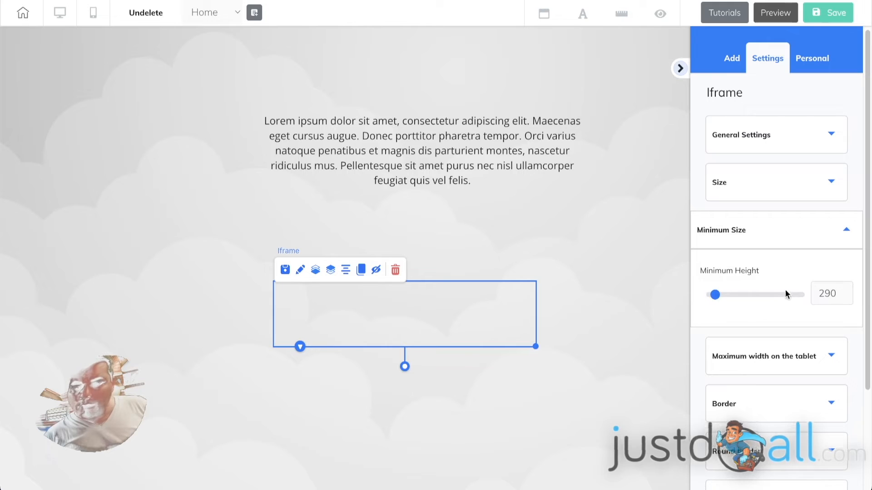
{"action": "left_click_drag", "start_coordinate": [715, 294], "coordinate": [710, 296]}
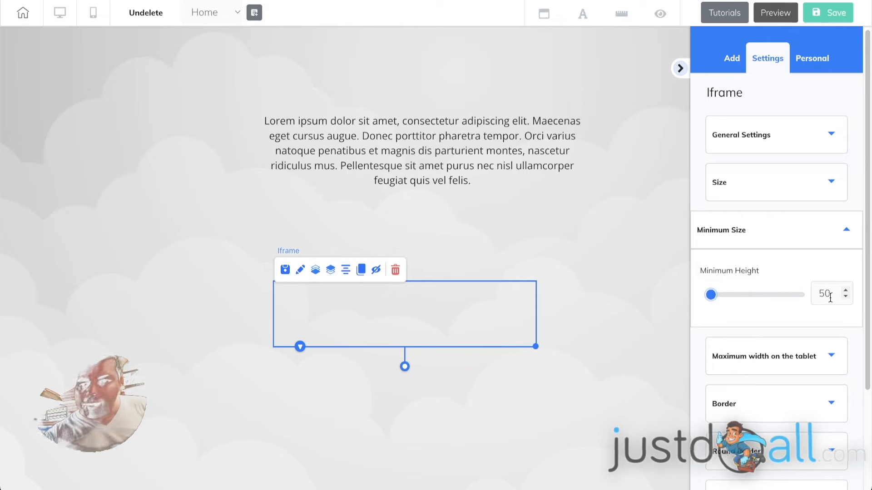
{"action": "left_click", "coordinate": [767, 238]}
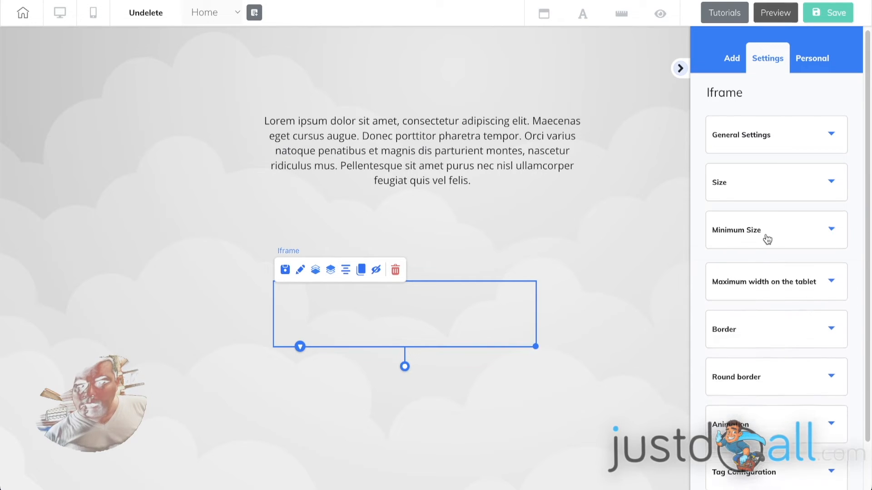
Resize the iframe to 650 wide by 50 high and expand General Settings
{"action": "left_click", "coordinate": [768, 184]}
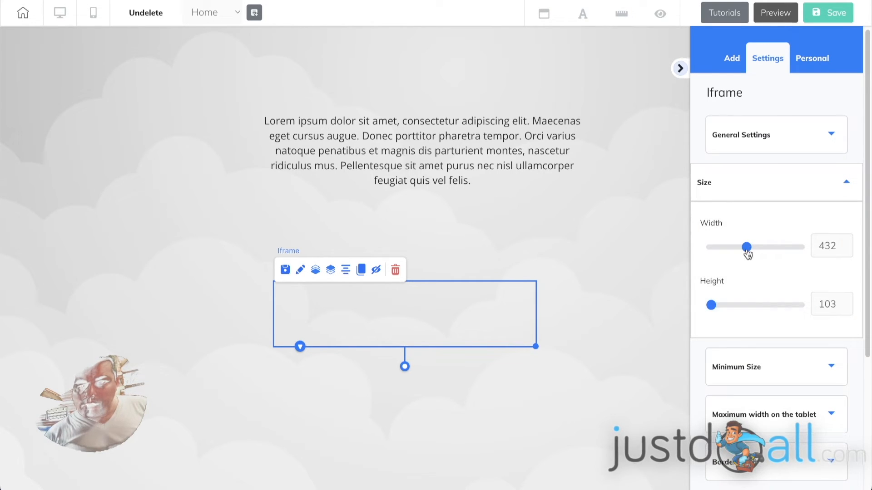
{"action": "left_click_drag", "start_coordinate": [746, 248], "coordinate": [768, 251]}
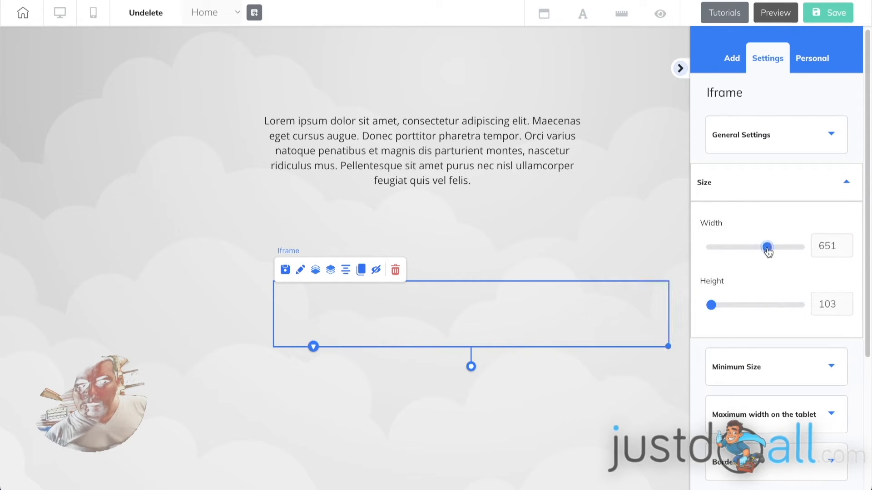
{"action": "left_click", "coordinate": [846, 249]}
{"action": "left_click_drag", "start_coordinate": [714, 311], "coordinate": [708, 308]}
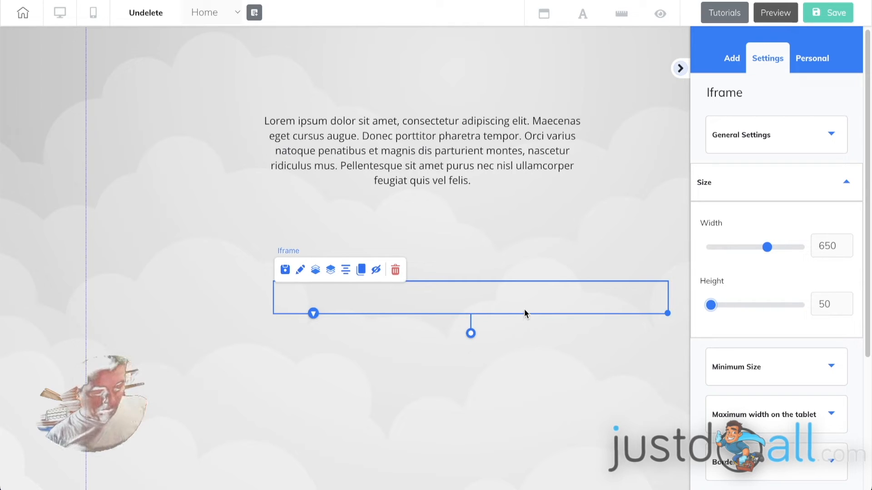
{"action": "left_click", "coordinate": [749, 189]}
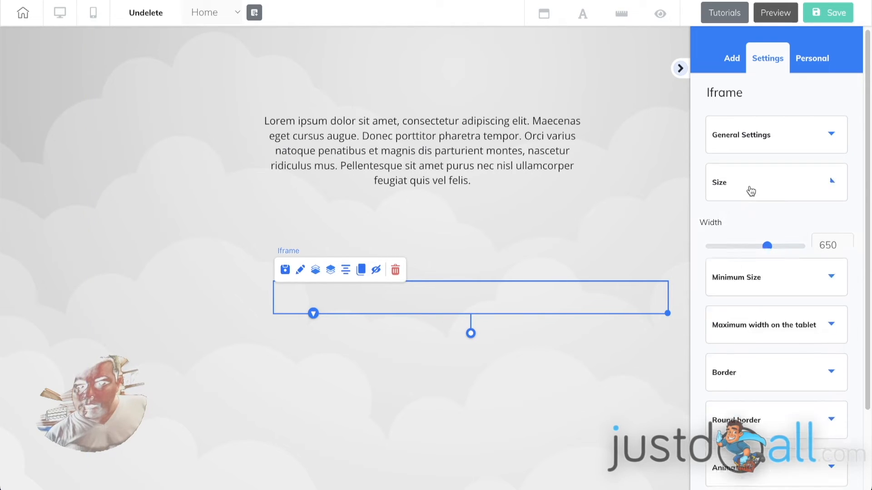
{"action": "left_click", "coordinate": [766, 137]}
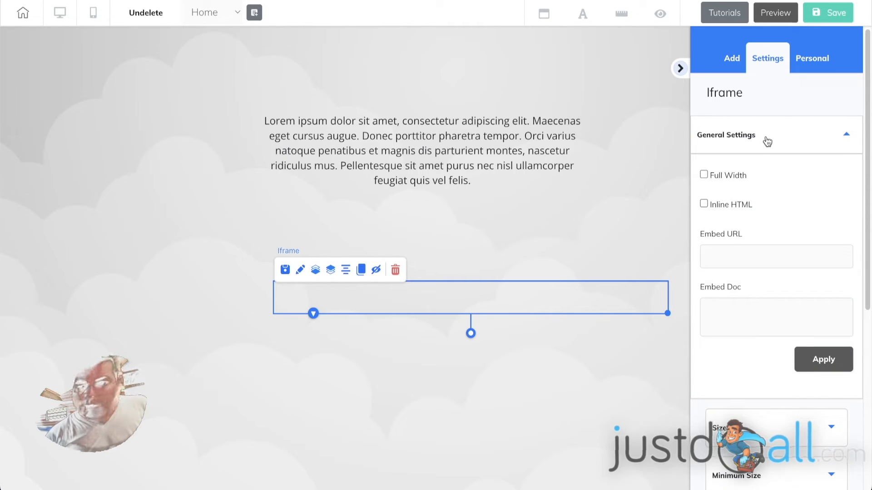
Paste the IP-lookup embed script into the iframe's Embed Doc field, then select its parent panel
{"action": "left_click", "coordinate": [730, 313]}
{"action": "key", "text": "ctrl+v"}
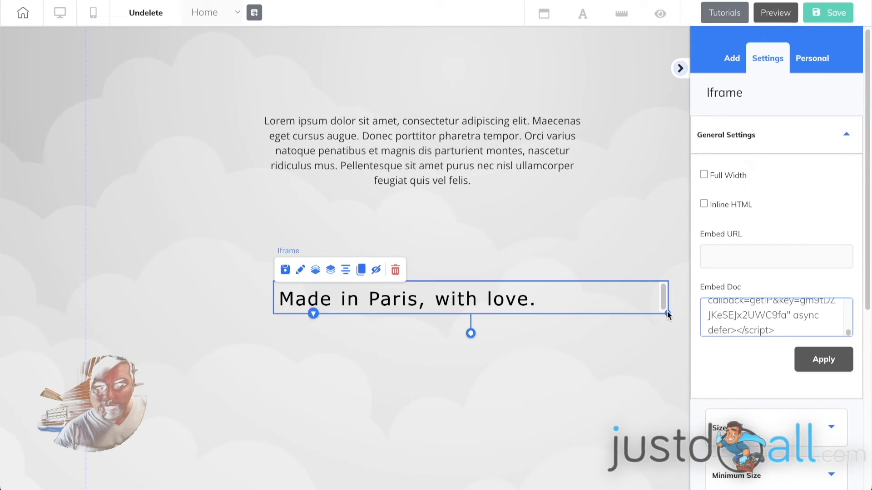
{"action": "left_click", "coordinate": [669, 296]}
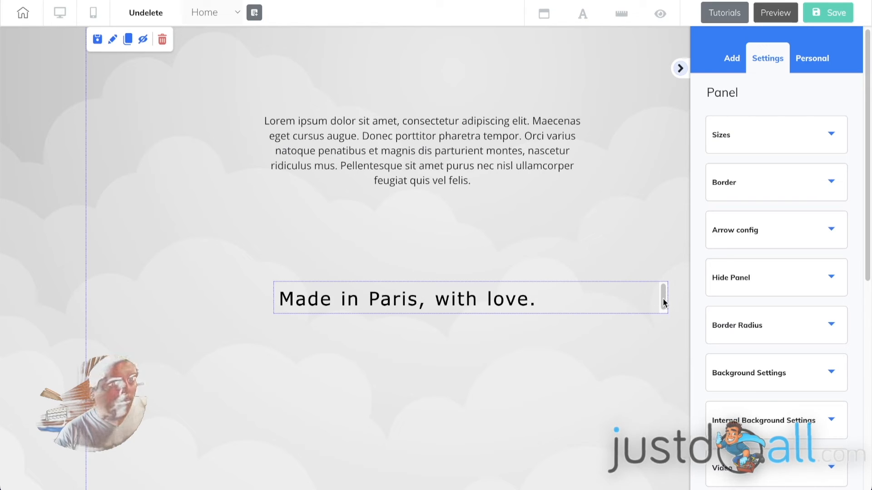
Set the iframe's height to 80 in its Size settings
{"action": "left_click", "coordinate": [639, 303]}
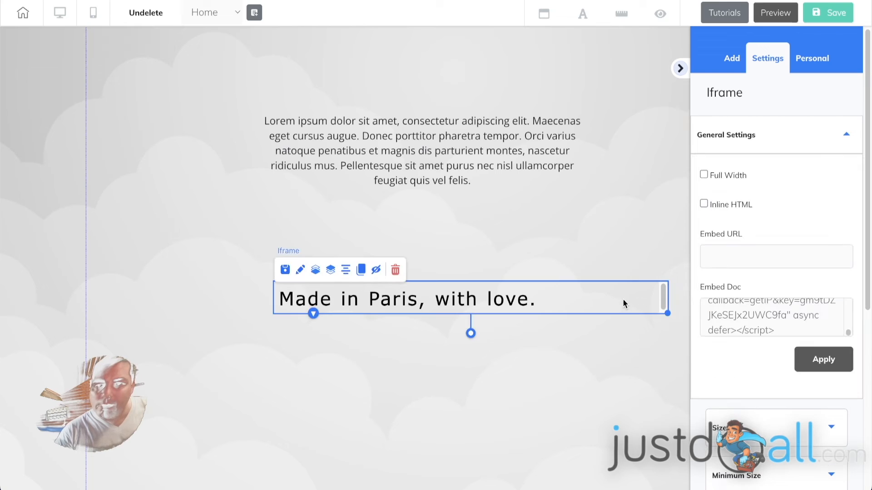
{"action": "left_click", "coordinate": [770, 134]}
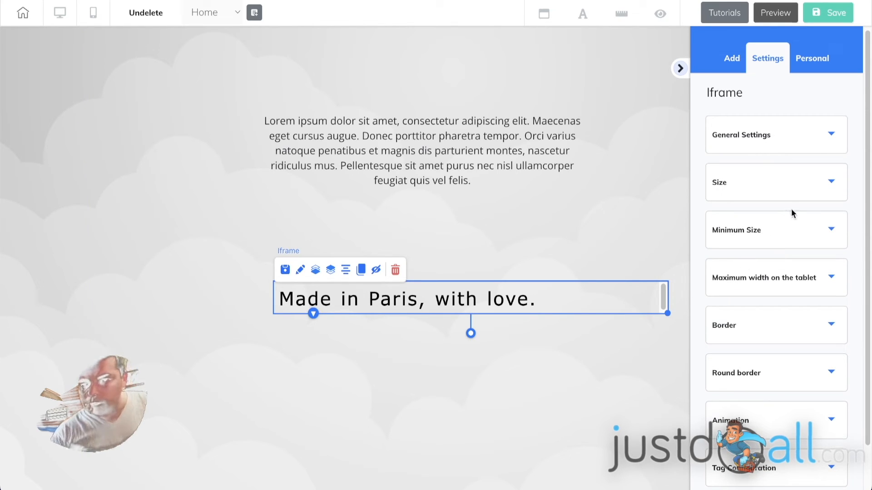
{"action": "left_click", "coordinate": [830, 185]}
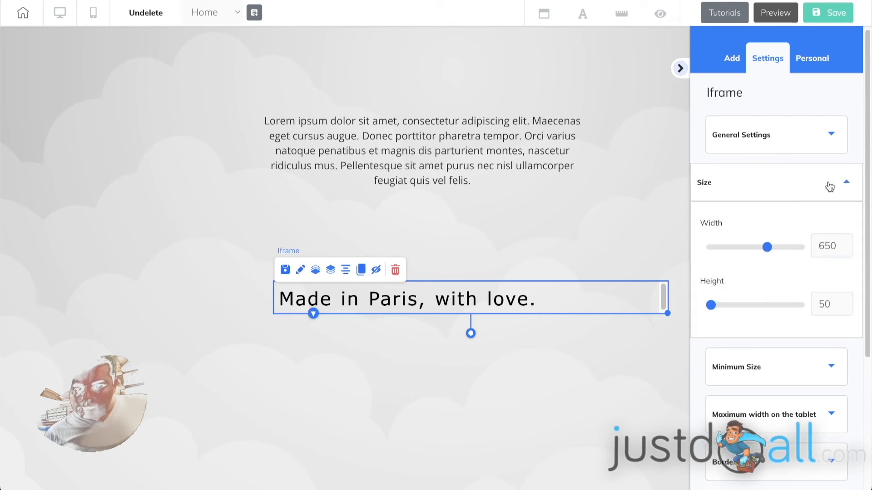
{"action": "left_click", "coordinate": [844, 301]}
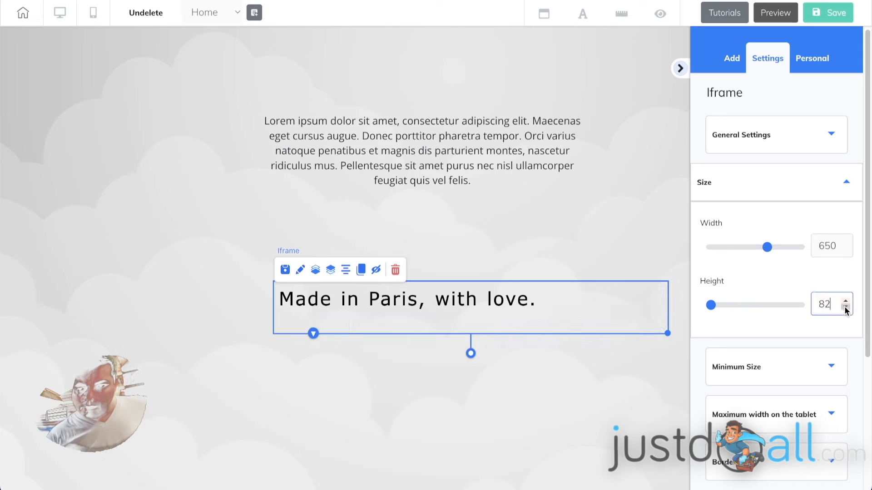
{"action": "left_click", "coordinate": [845, 307]}
{"action": "left_click", "coordinate": [845, 307]}
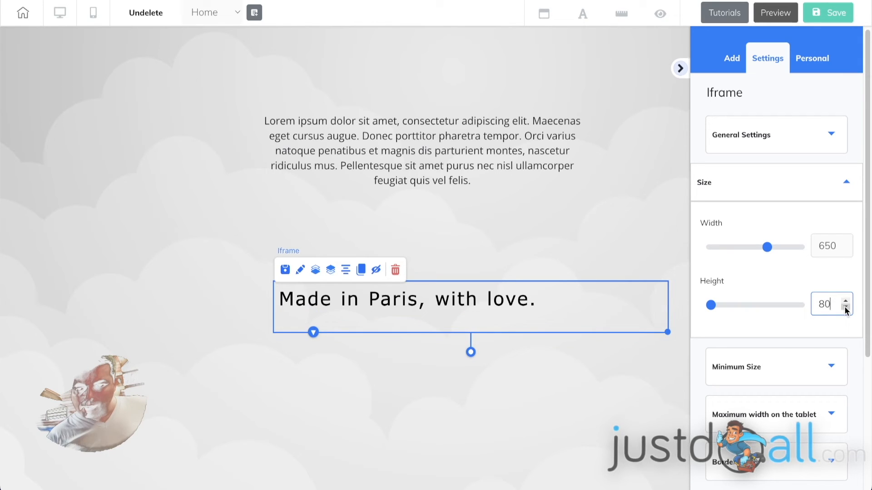
Raise the iframe's Minimum Height to 81
{"action": "left_click", "coordinate": [831, 370]}
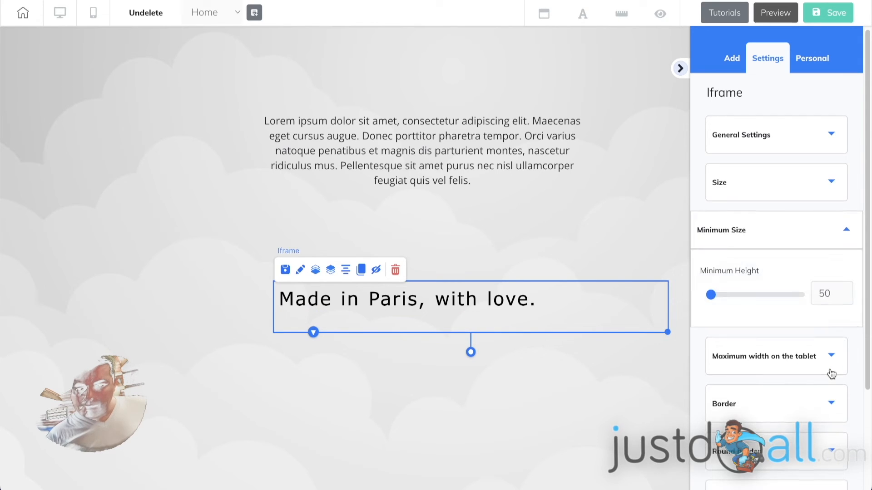
{"action": "left_click", "coordinate": [845, 292]}
{"action": "left_click", "coordinate": [845, 292]}
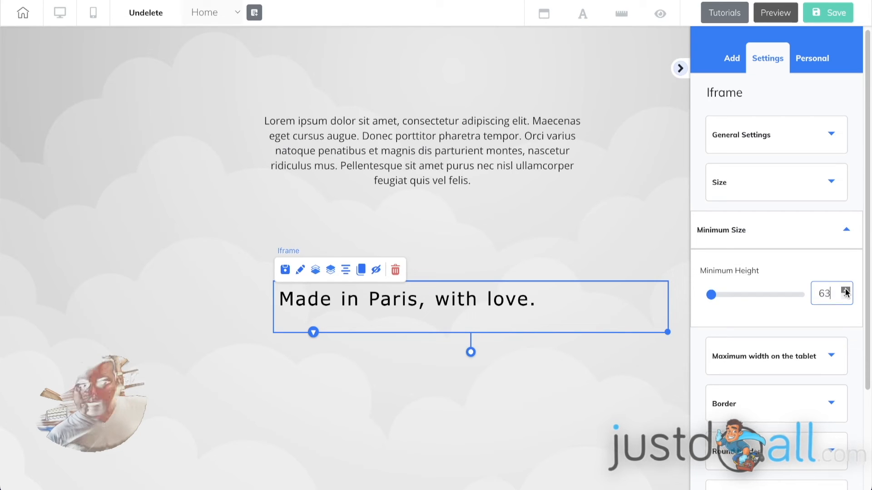
{"action": "left_click", "coordinate": [845, 291]}
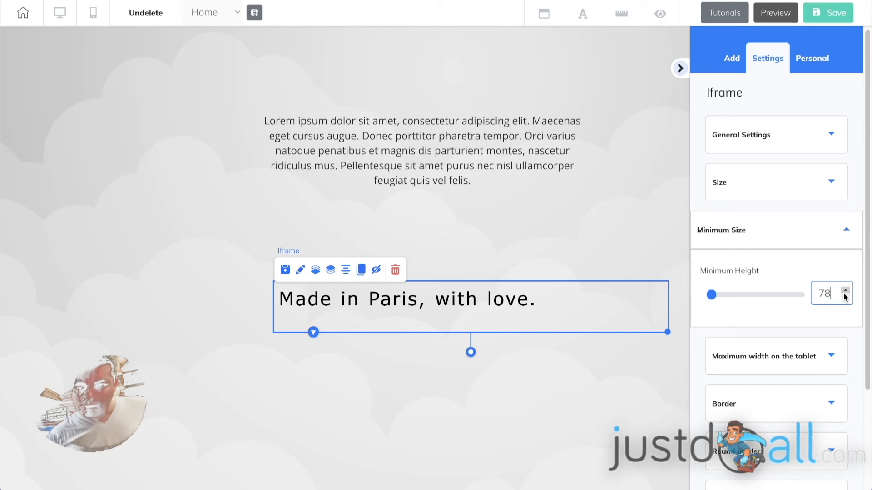
{"action": "left_click", "coordinate": [845, 291]}
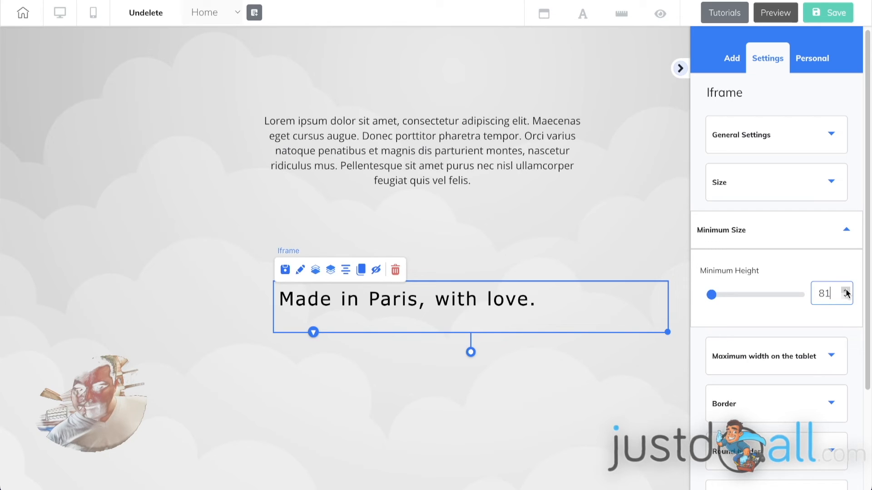
{"action": "left_click", "coordinate": [809, 237]}
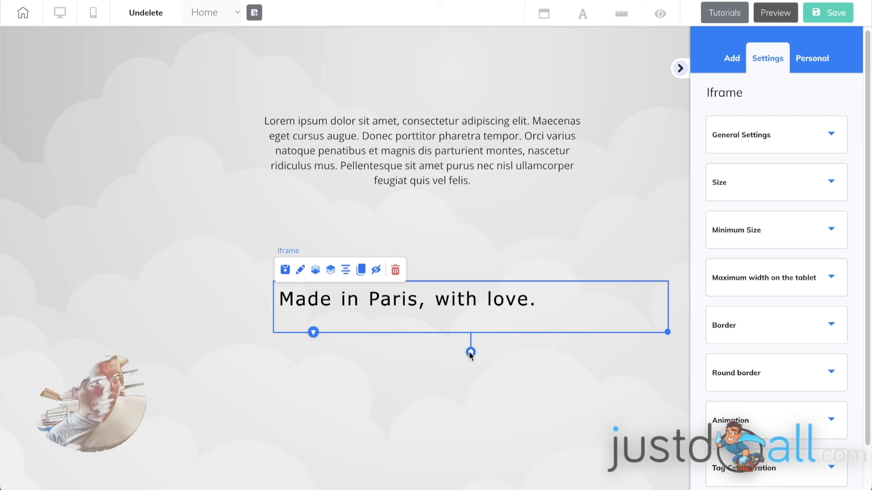
Rotate the iframe slightly counter-clockwise and shift it left below the paragraph
{"action": "left_click_drag", "start_coordinate": [471, 353], "coordinate": [476, 352]}
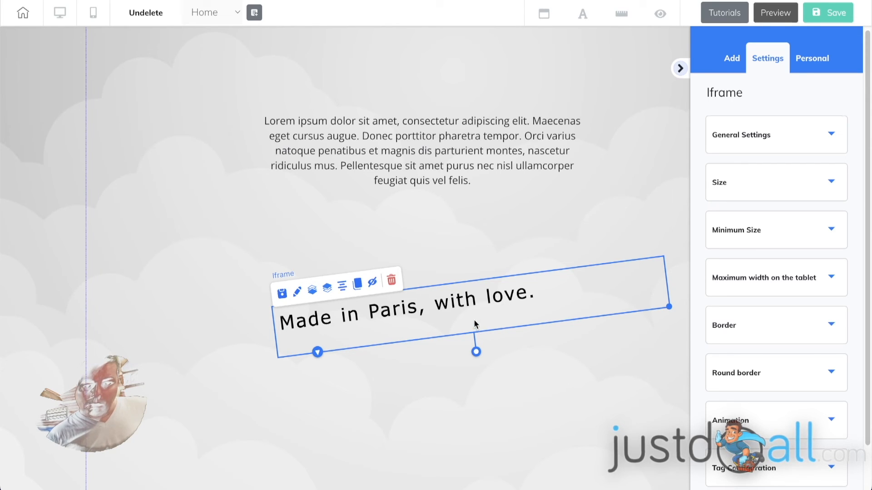
{"action": "left_click_drag", "start_coordinate": [474, 320], "coordinate": [455, 319]}
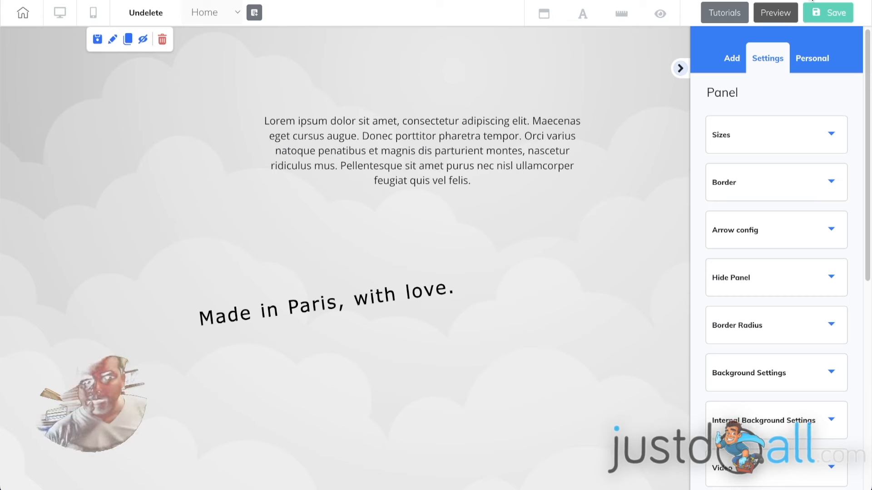
Save the page, publish it to the domain, and close the It's Done! dialog
{"action": "left_click", "coordinate": [823, 16]}
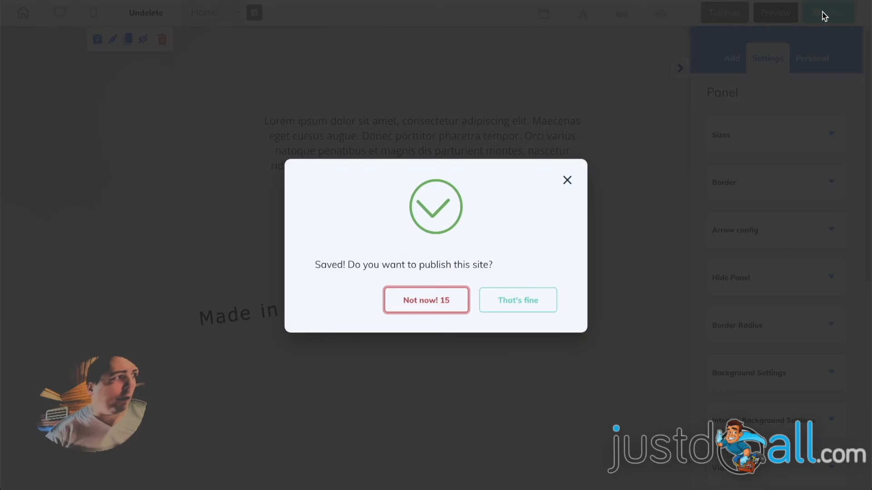
{"action": "left_click", "coordinate": [526, 300]}
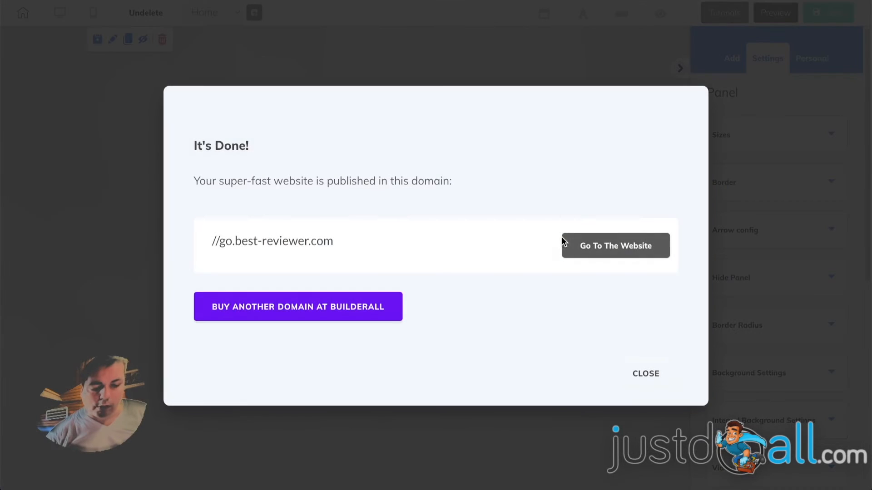
{"action": "left_click", "coordinate": [651, 375]}
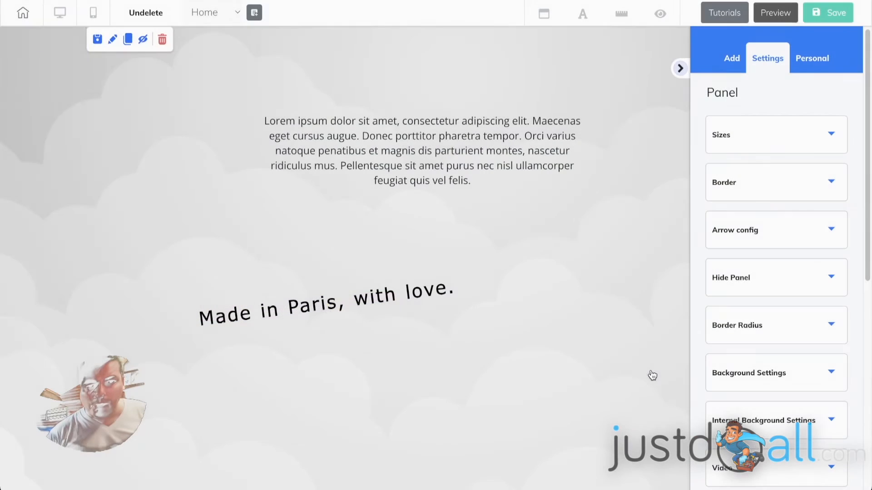